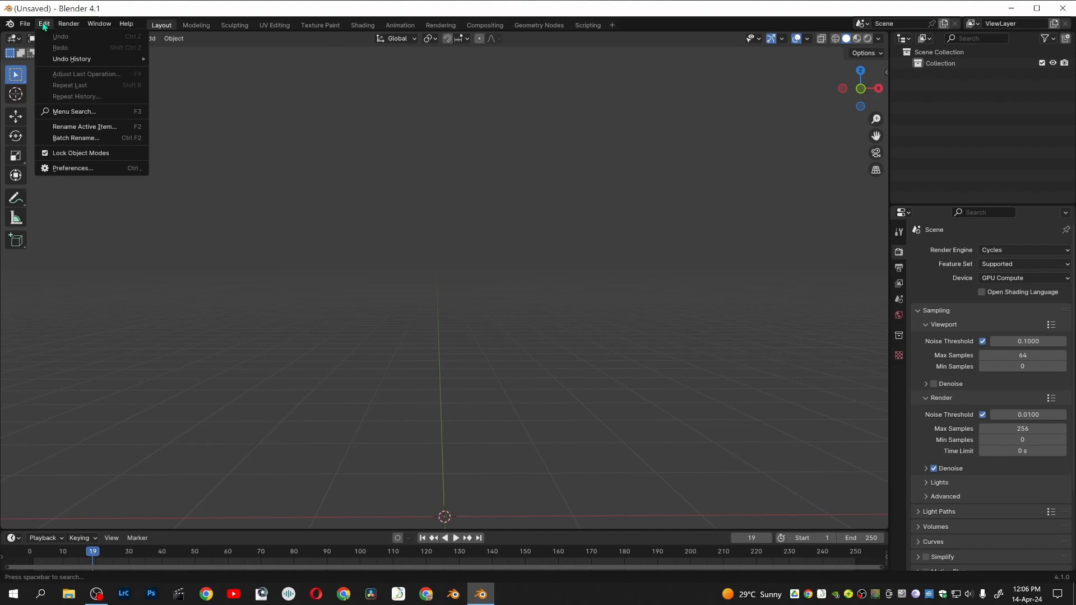
# Step: Find the Lighting: Tri-lighting add-on in the preferences, enable it and save the preferences
pyautogui.click(86, 169)
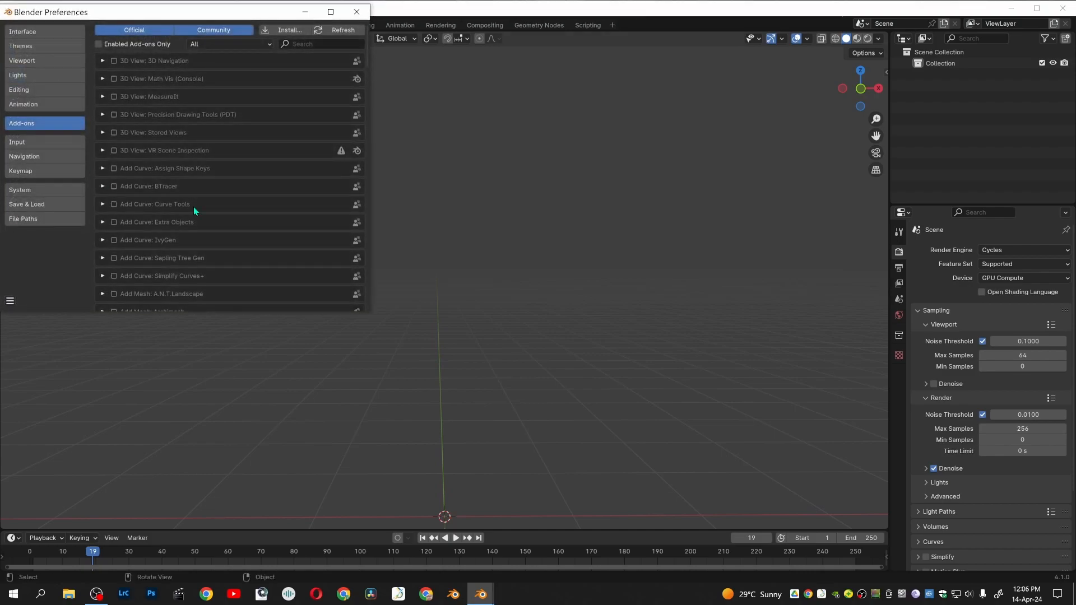
pyautogui.click(303, 46)
pyautogui.write('tri')
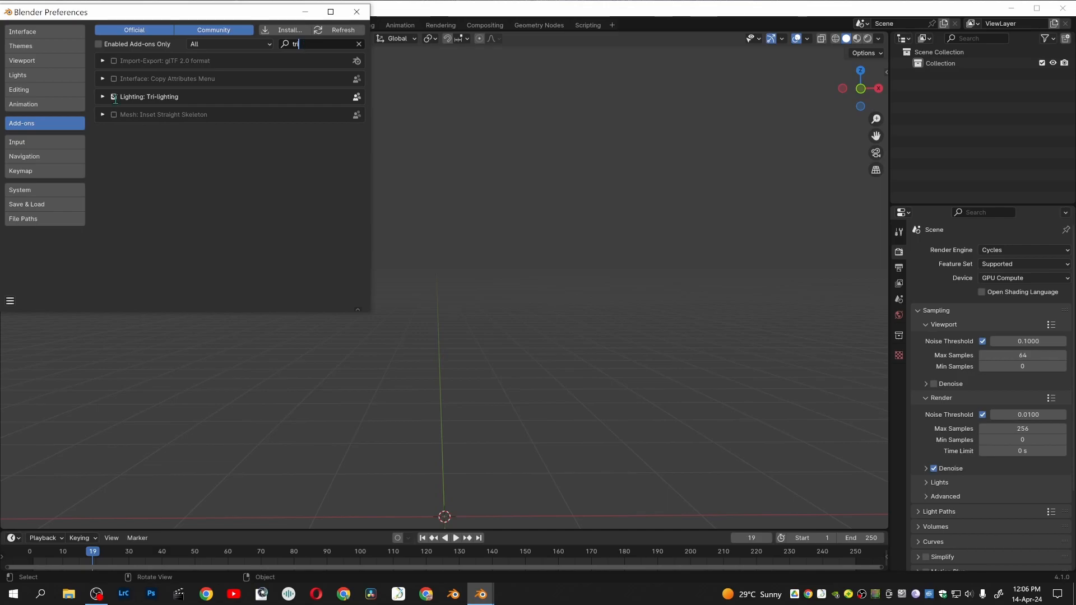
pyautogui.click(114, 97)
pyautogui.click(10, 301)
pyautogui.click(62, 265)
pyautogui.click(356, 11)
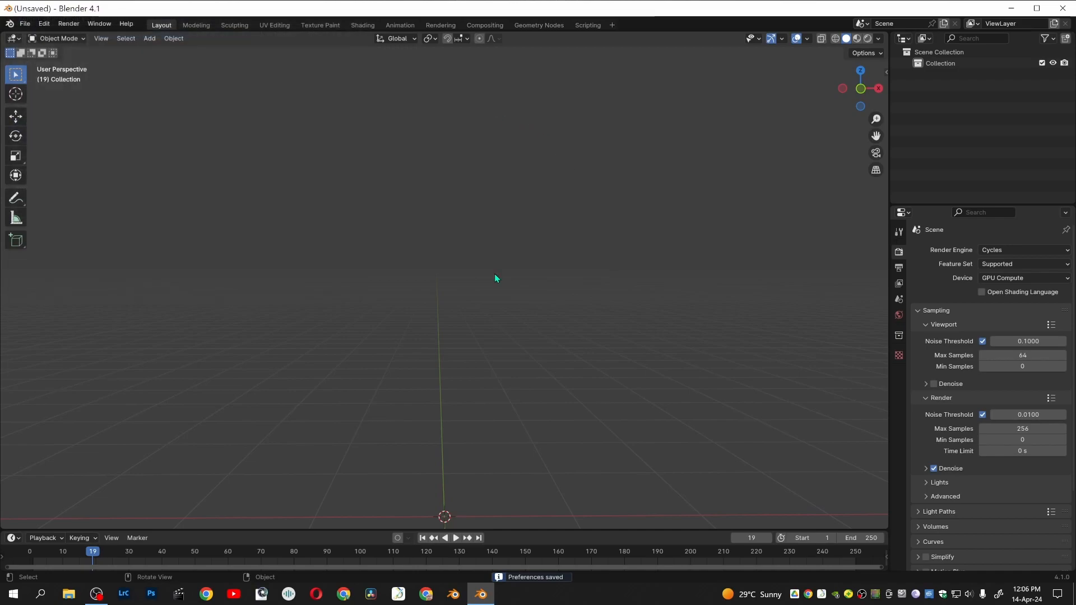
# Step: Add a Monkey mesh to the empty scene
pyautogui.hotkey('shift', 'a')
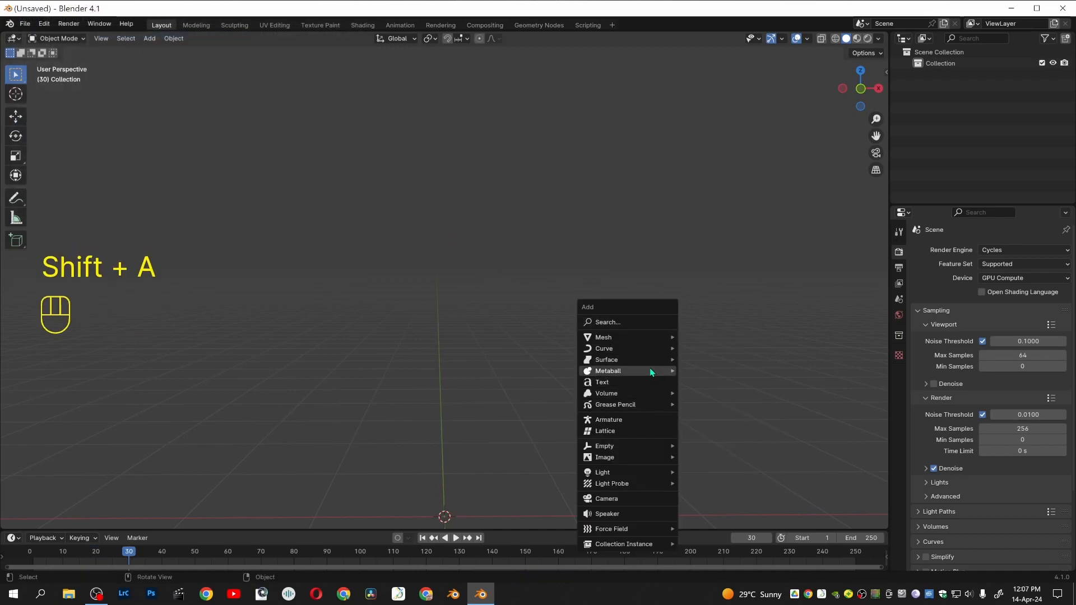
pyautogui.moveTo(657, 339)
pyautogui.click(707, 442)
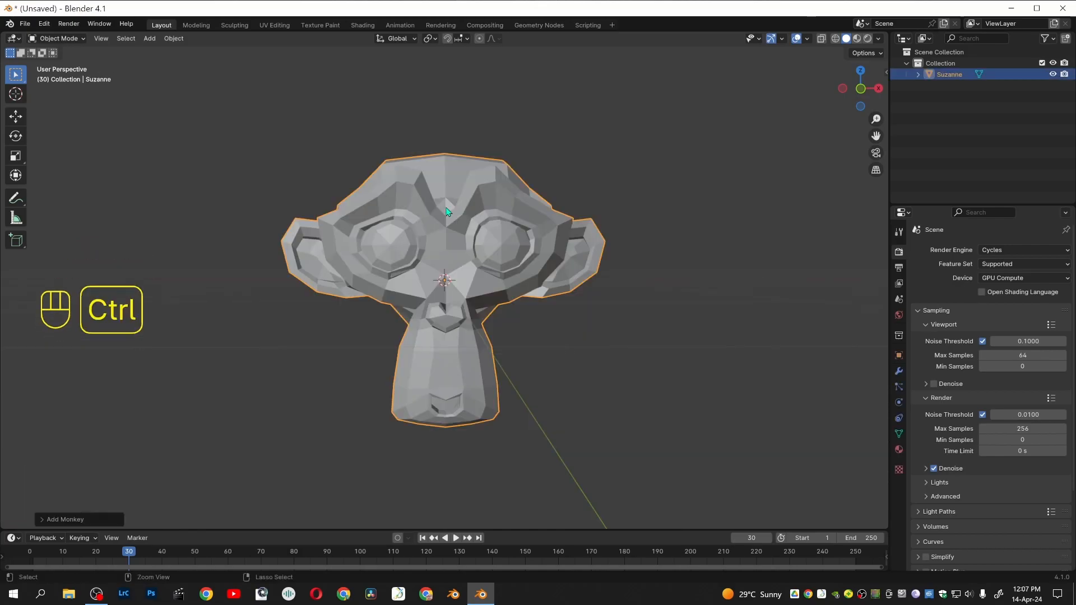
# Step: Give the monkey a level 2 subdivision and shade it smooth
pyautogui.hotkey('ctrl', '2')
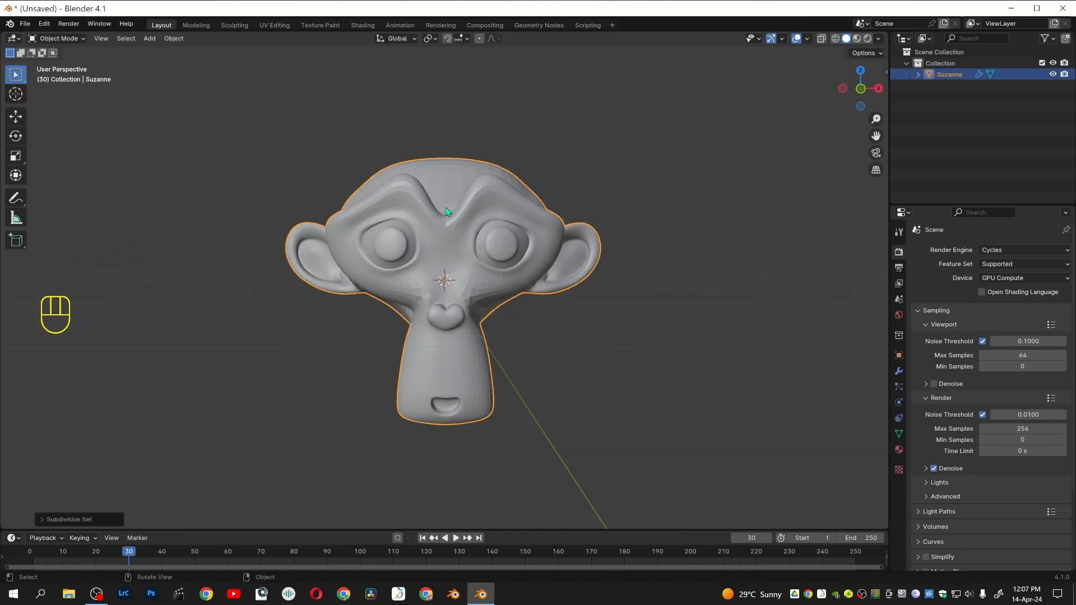
pyautogui.rightClick(448, 212)
pyautogui.rightClick(448, 212)
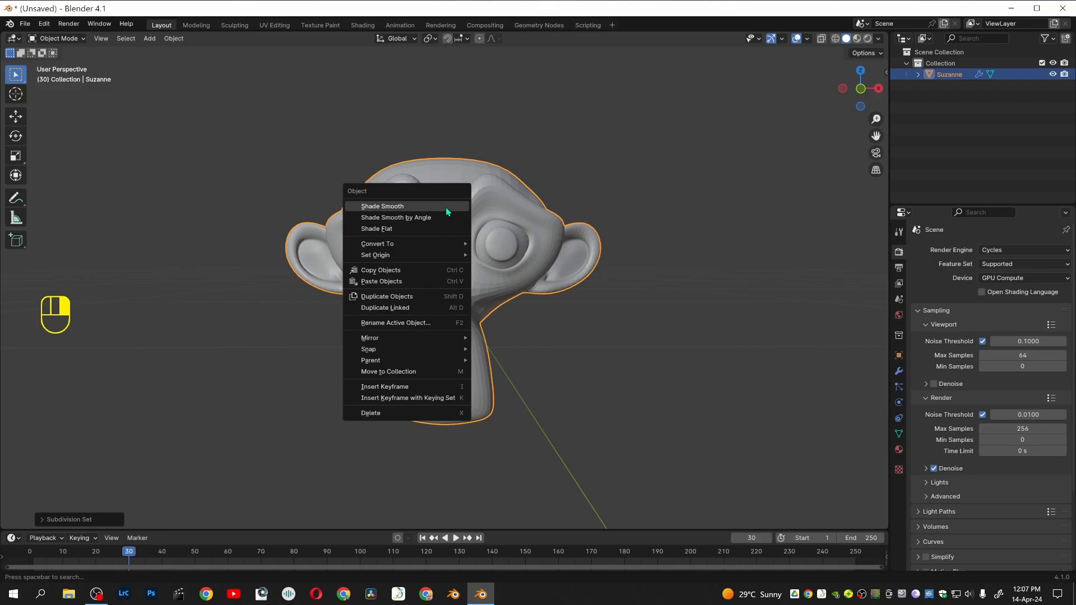
pyautogui.click(448, 212)
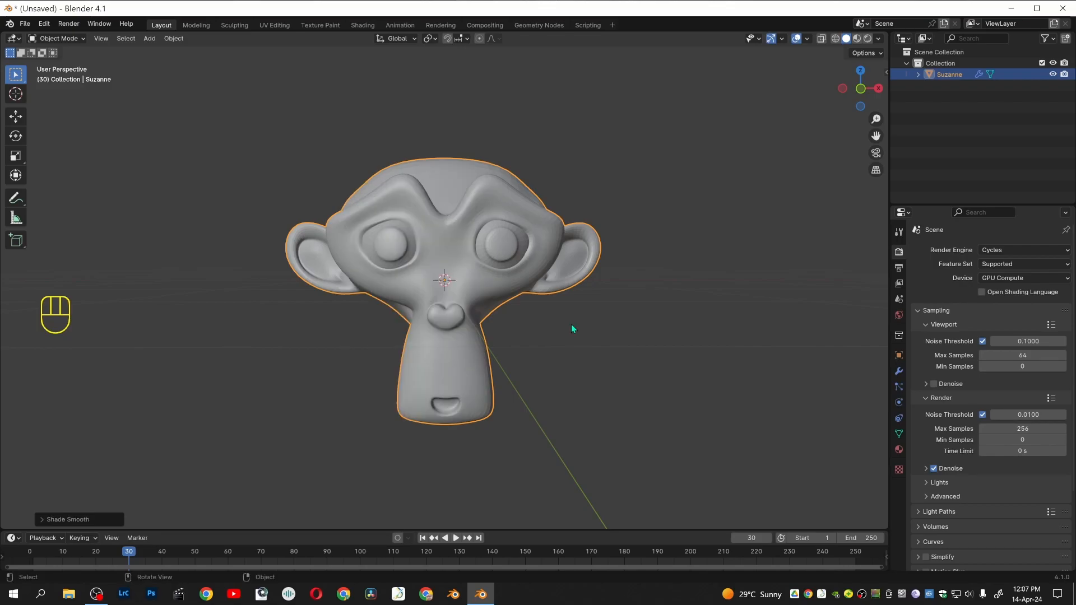
# Step: Switch the viewport to rendered shading and hide the floor grid and axis lines
pyautogui.click(867, 39)
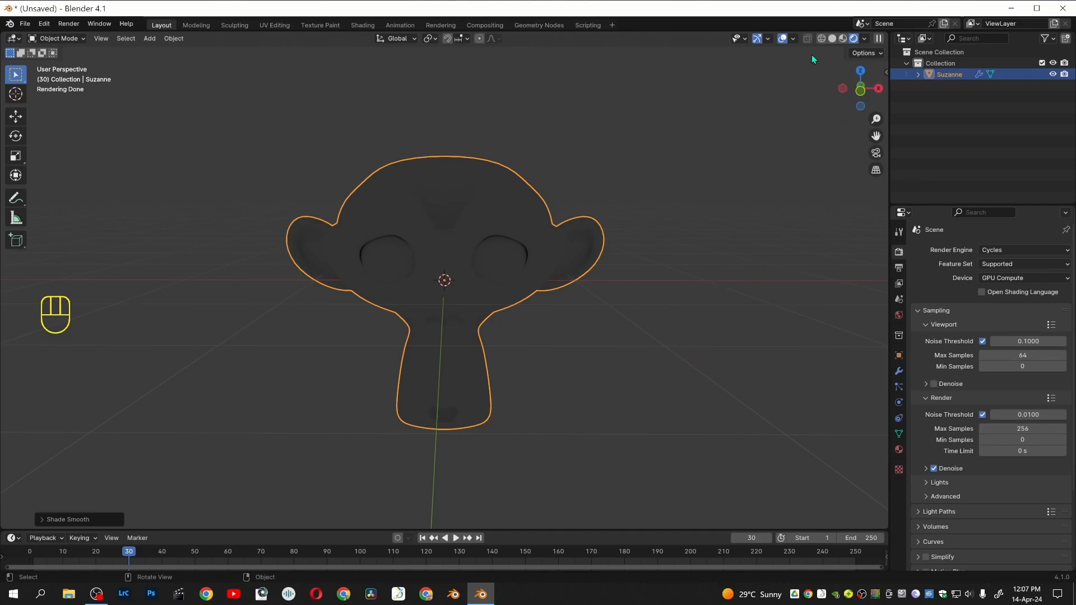
pyautogui.click(793, 39)
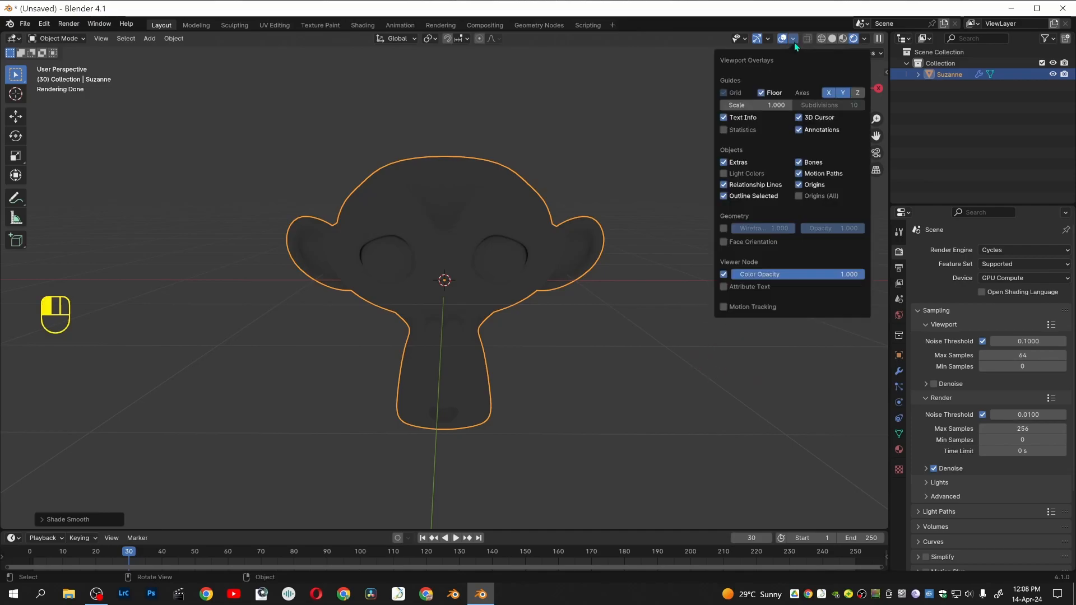
pyautogui.click(761, 93)
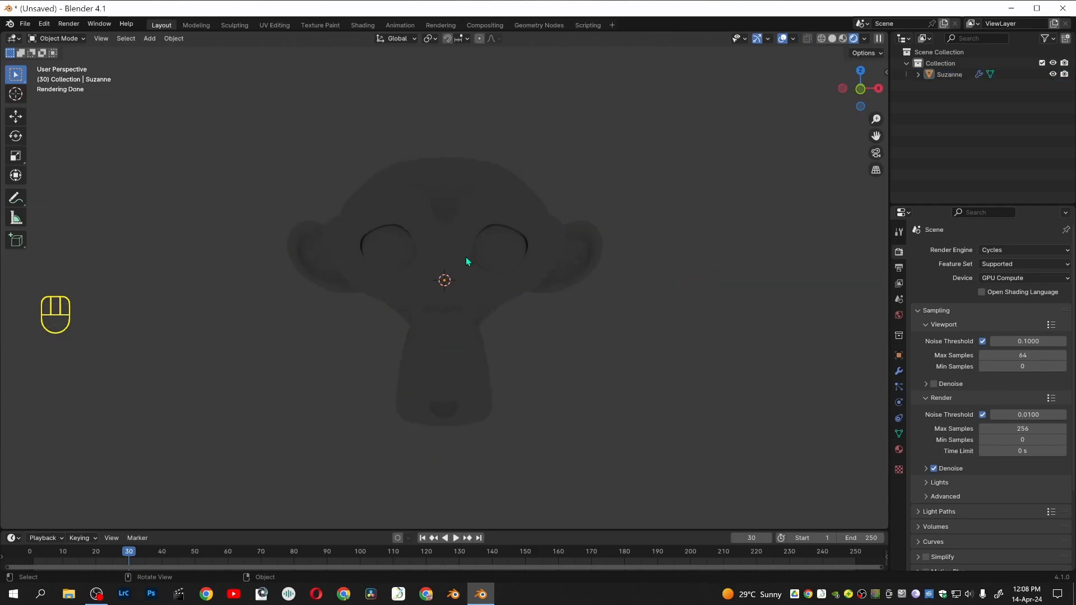
# Step: Set the world background color to black
pyautogui.click(899, 315)
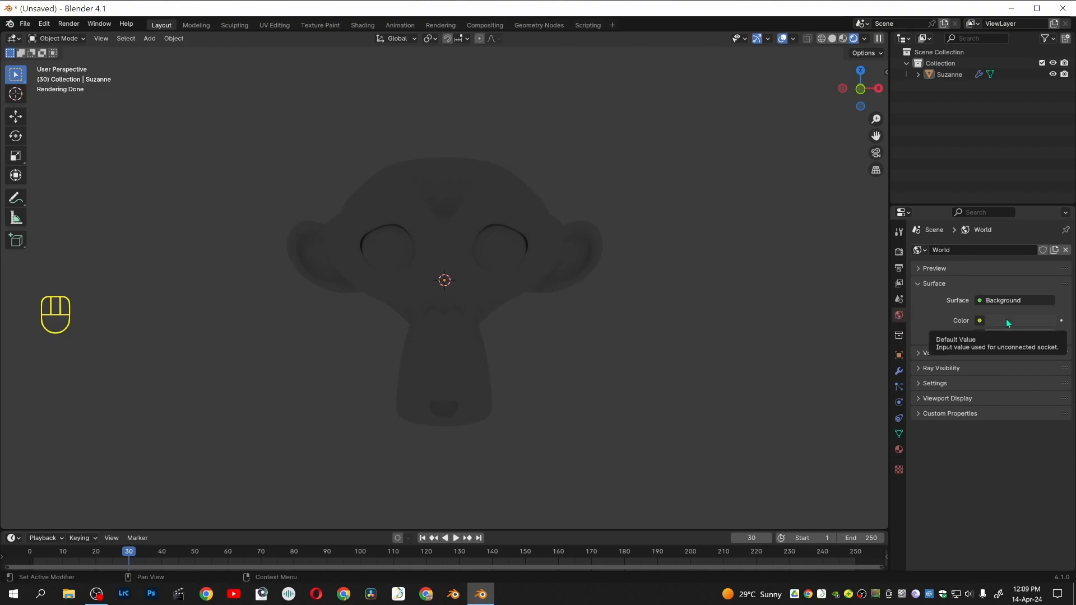
pyautogui.click(1006, 321)
pyautogui.moveTo(1047, 219); pyautogui.dragTo(1046, 241)
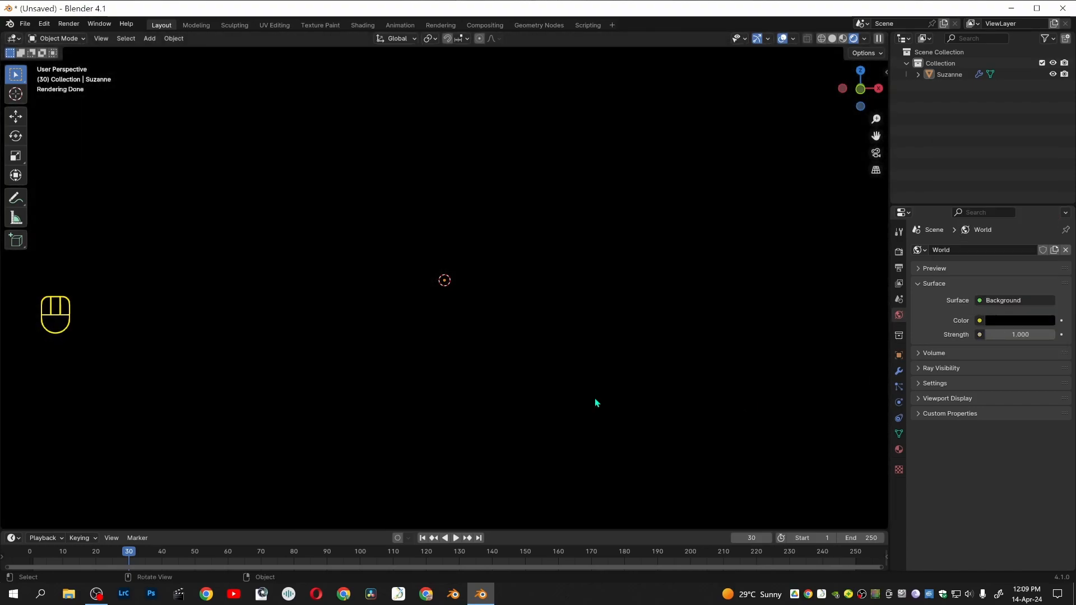
# Step: Select the monkey and add a 3 Point Lights setup for it
pyautogui.click(943, 75)
pyautogui.hotkey('shift', 'a')
pyautogui.moveTo(626, 491)
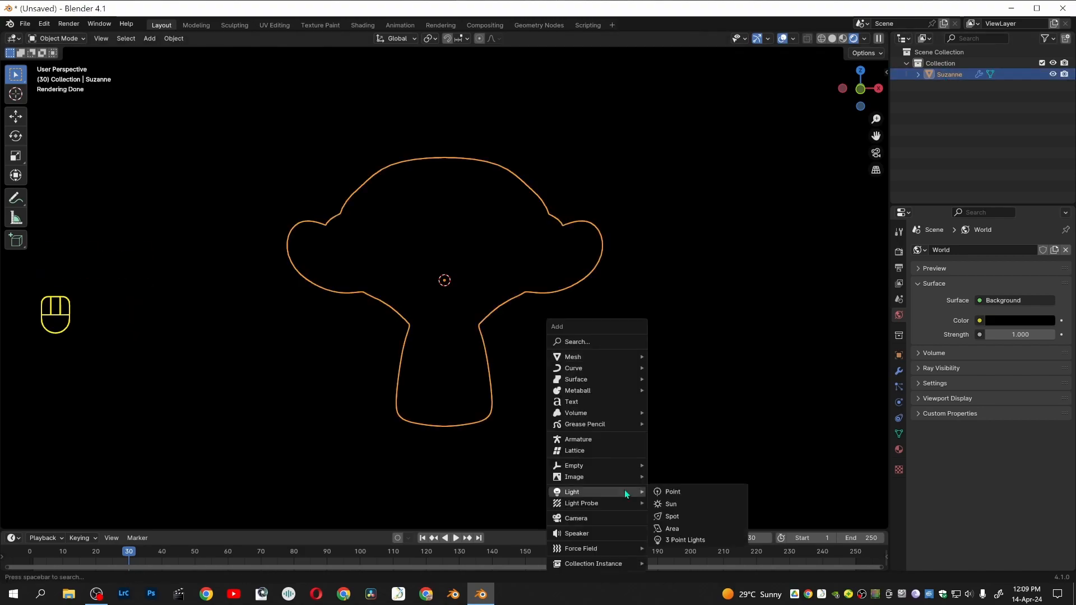
pyautogui.click(697, 540)
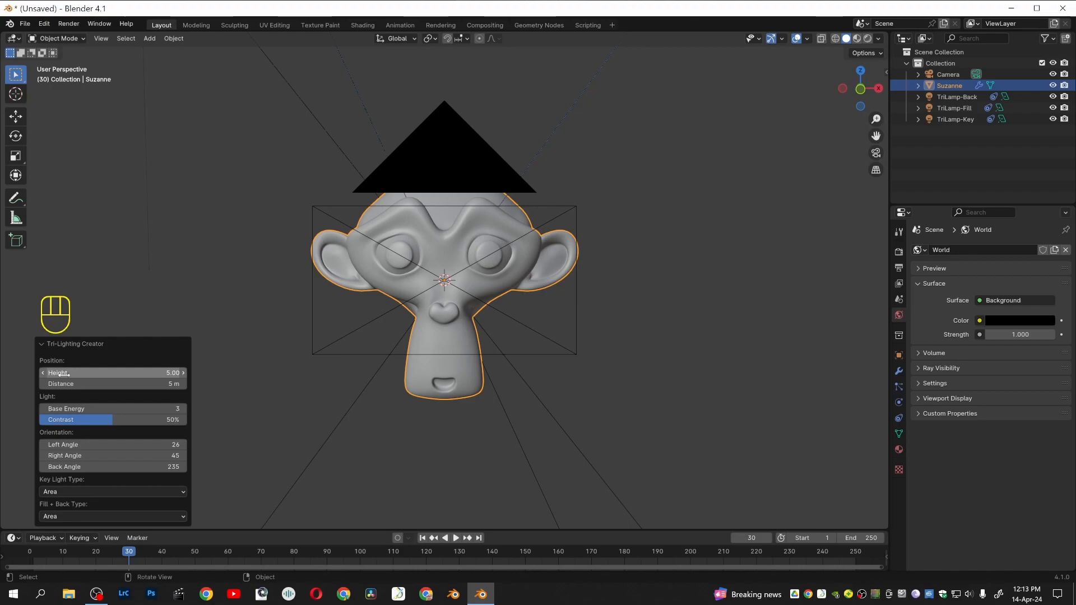
# Step: Lower the tri-lighting height to 0.98 and distance to about 2 m, and preview the scene in rendered shading
pyautogui.moveTo(63, 374); pyautogui.dragTo(41, 374)
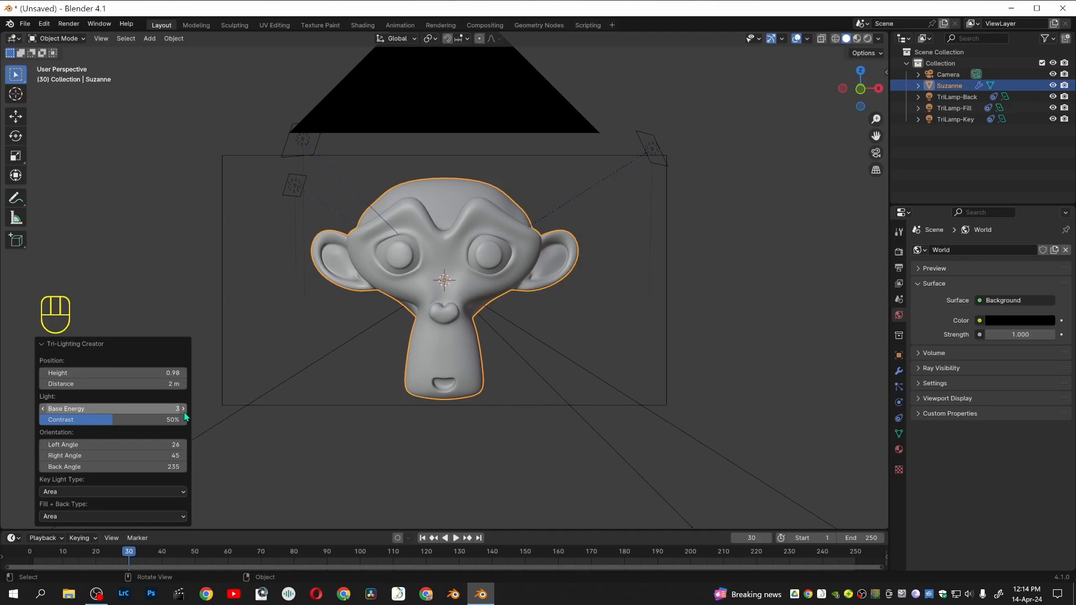
pyautogui.click(866, 39)
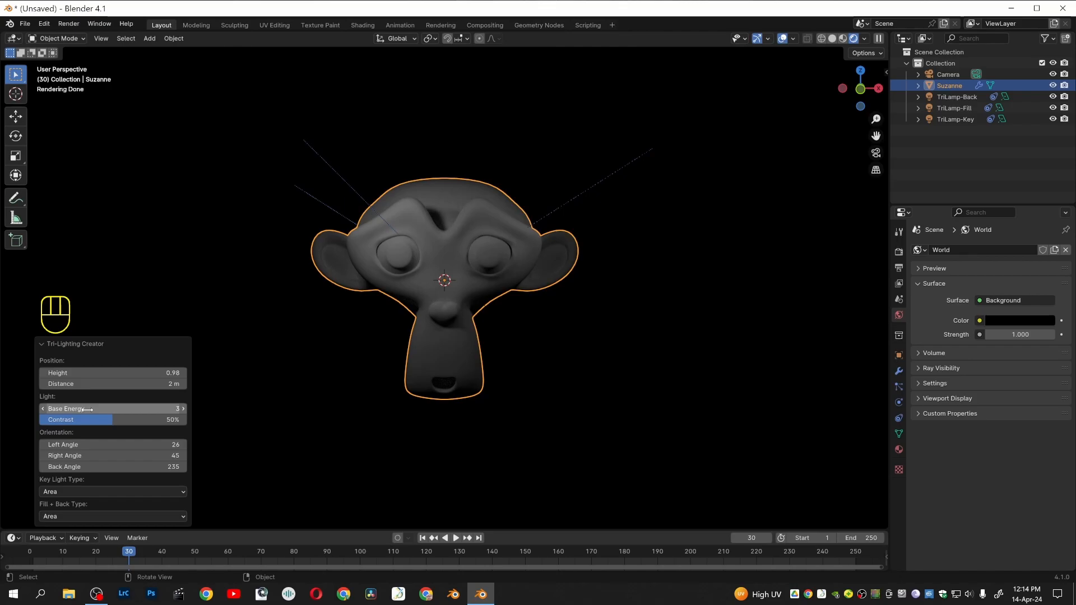
# Step: Set the tri-lighting base energy to 20
pyautogui.moveTo(87, 410); pyautogui.dragTo(148, 409)
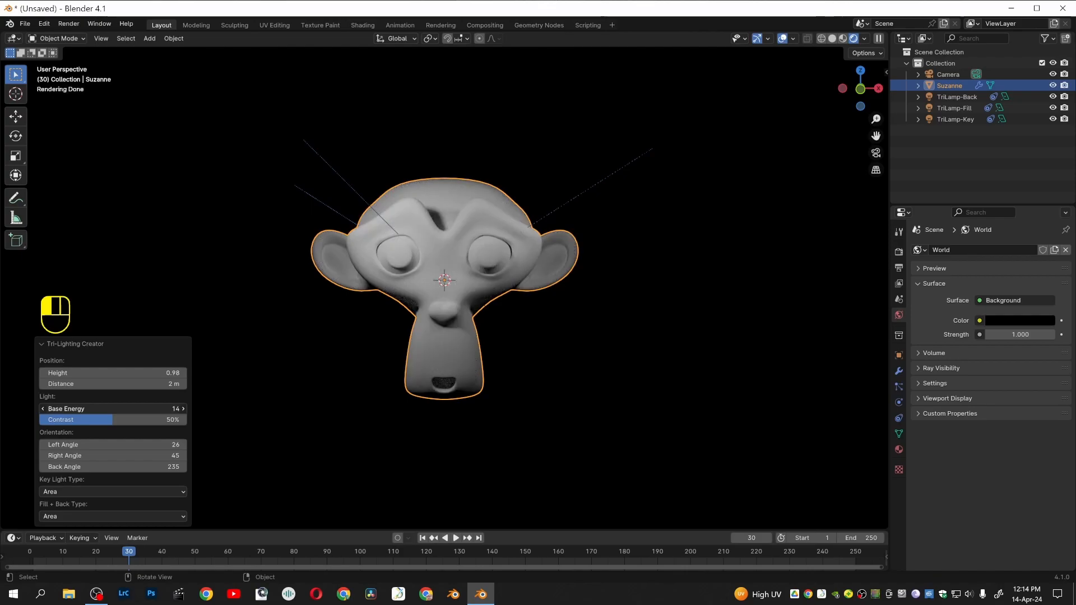
pyautogui.click(88, 410)
pyautogui.write('20')
pyautogui.press('Return')
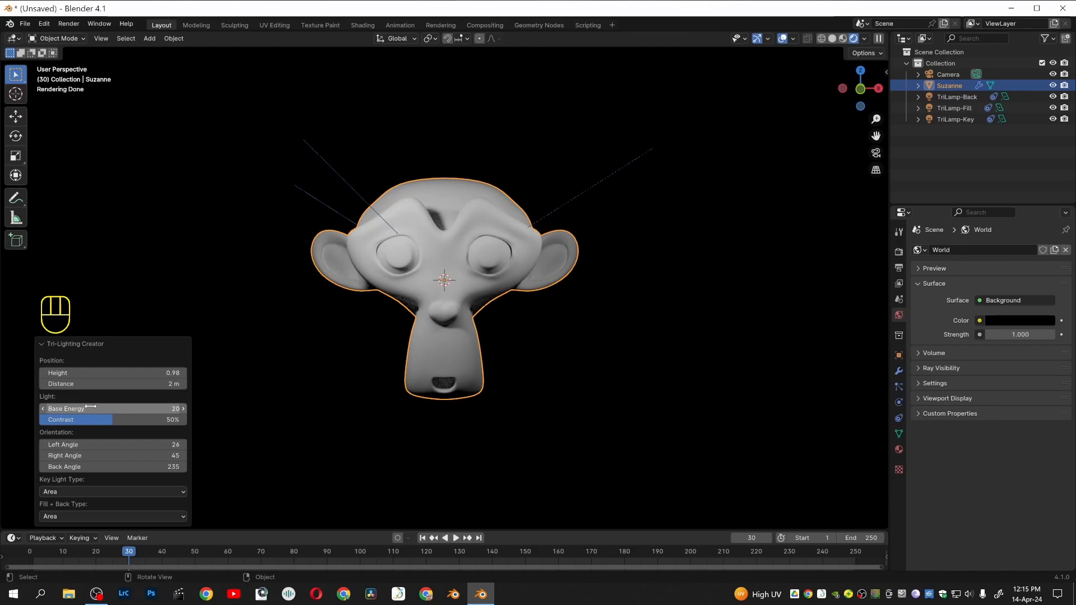
# Step: Set the tri-lighting height to 2 and the distance to 3 m
pyautogui.click(90, 376)
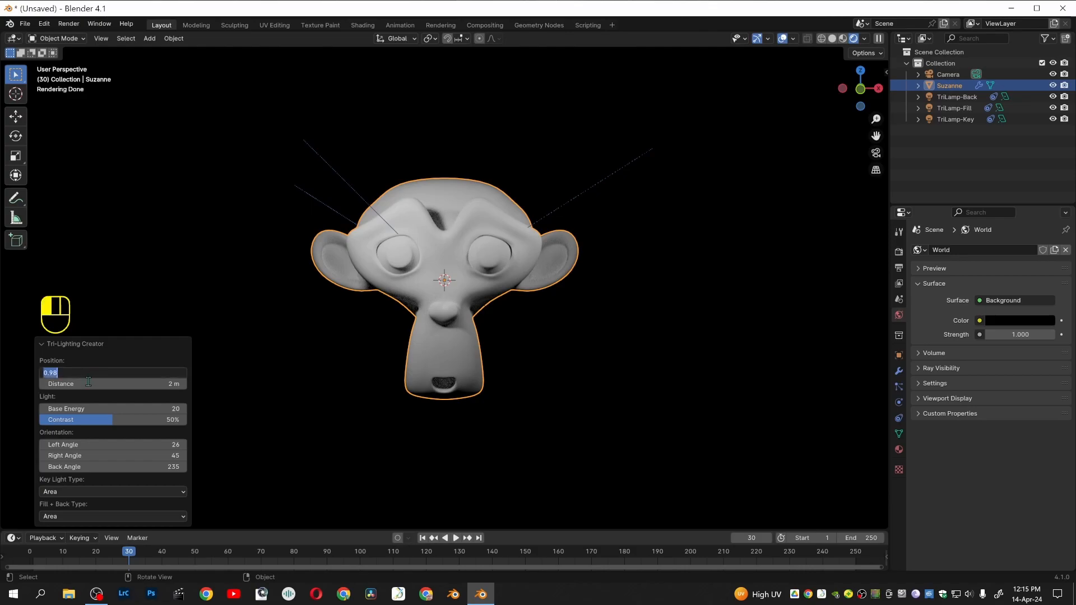
pyautogui.write('2')
pyautogui.press('Return')
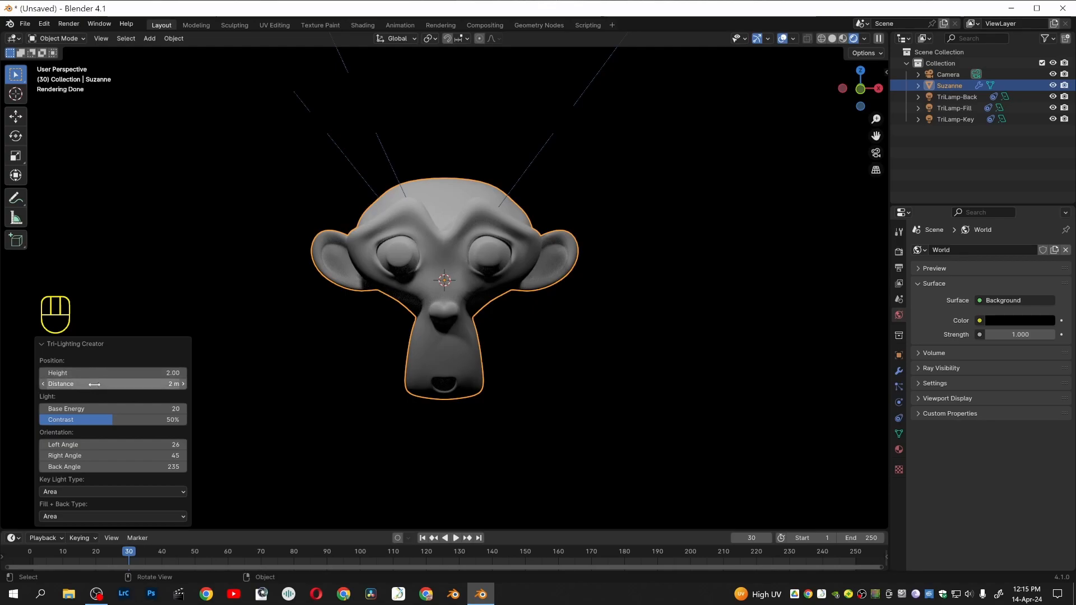
pyautogui.click(94, 385)
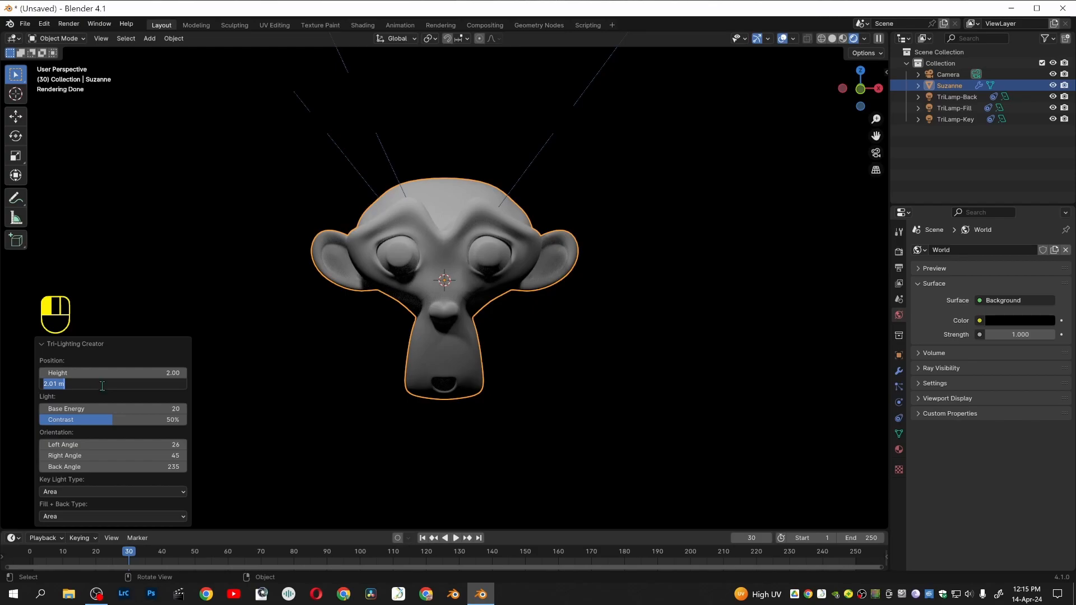
pyautogui.write('3')
pyautogui.press('Return')
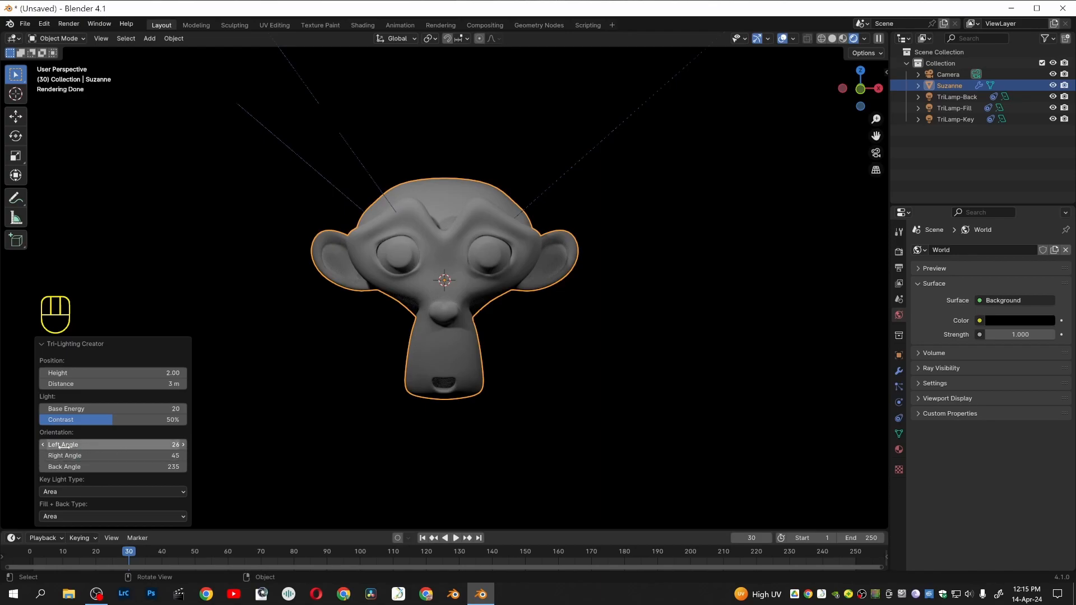
# Step: Adjust the light orientation to a left angle of 23 and a right angle of 48
pyautogui.moveTo(67, 445); pyautogui.dragTo(59, 445)
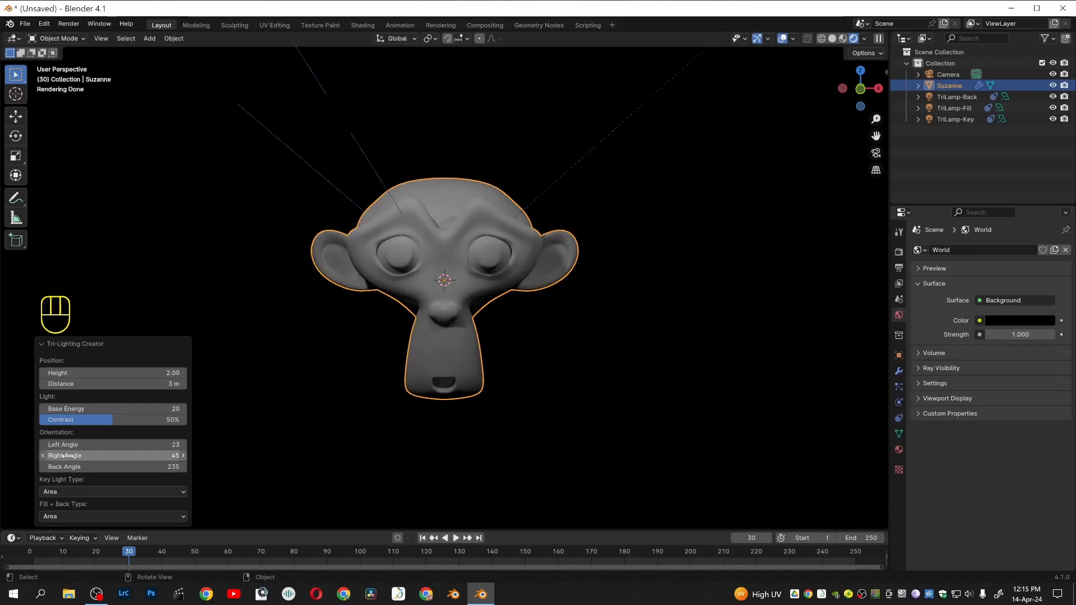
pyautogui.moveTo(66, 456)
pyautogui.mouseDown()
pyautogui.moveTo(97, 456)
pyautogui.moveTo(84, 456)
pyautogui.mouseUp()
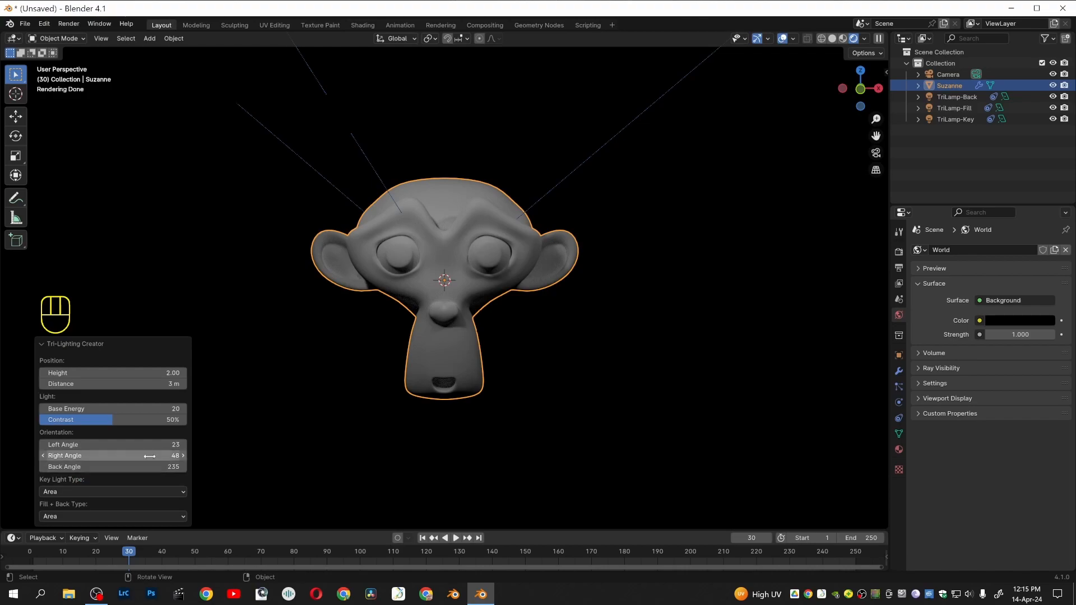
# Step: Try Point and Sun as the key light type
pyautogui.click(102, 493)
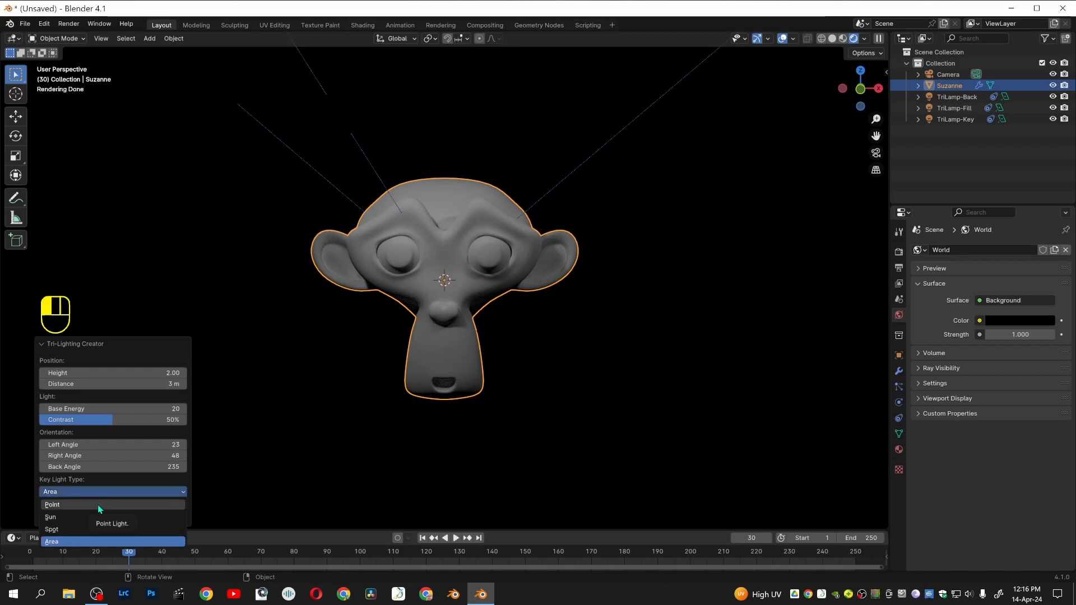
pyautogui.click(102, 503)
pyautogui.click(96, 492)
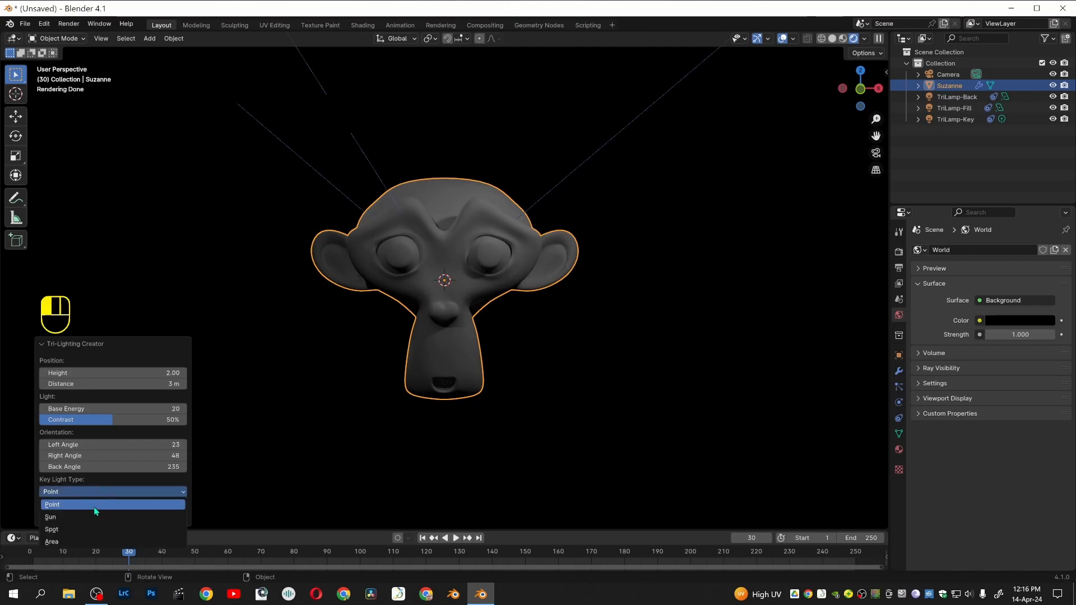
pyautogui.click(95, 516)
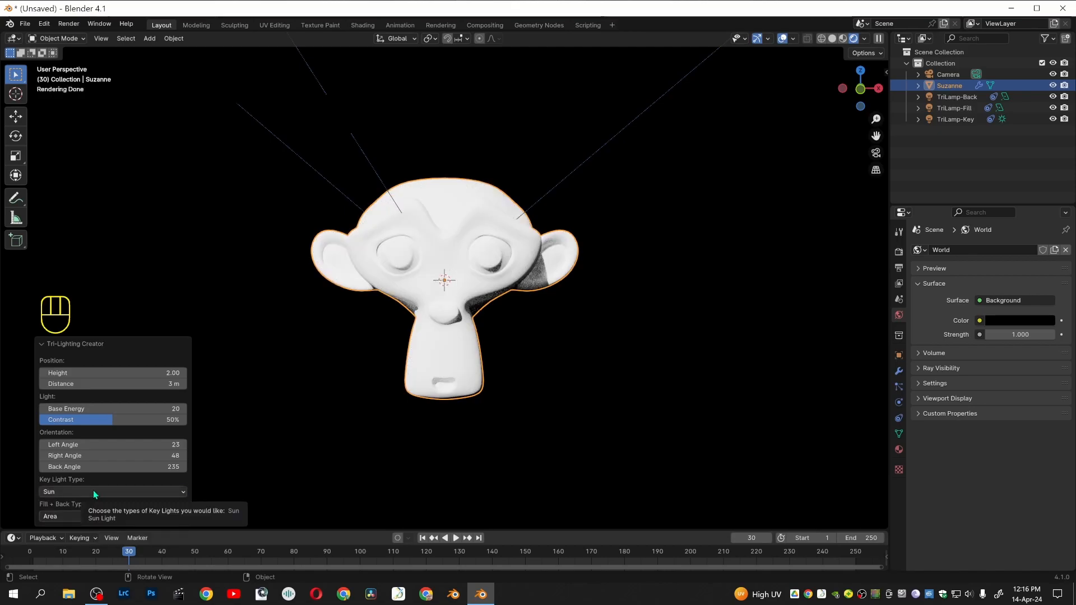
# Step: Set the key light type to Spot and deselect the monkey to finish the tri-lighting setup
pyautogui.click(93, 490)
pyautogui.click(94, 527)
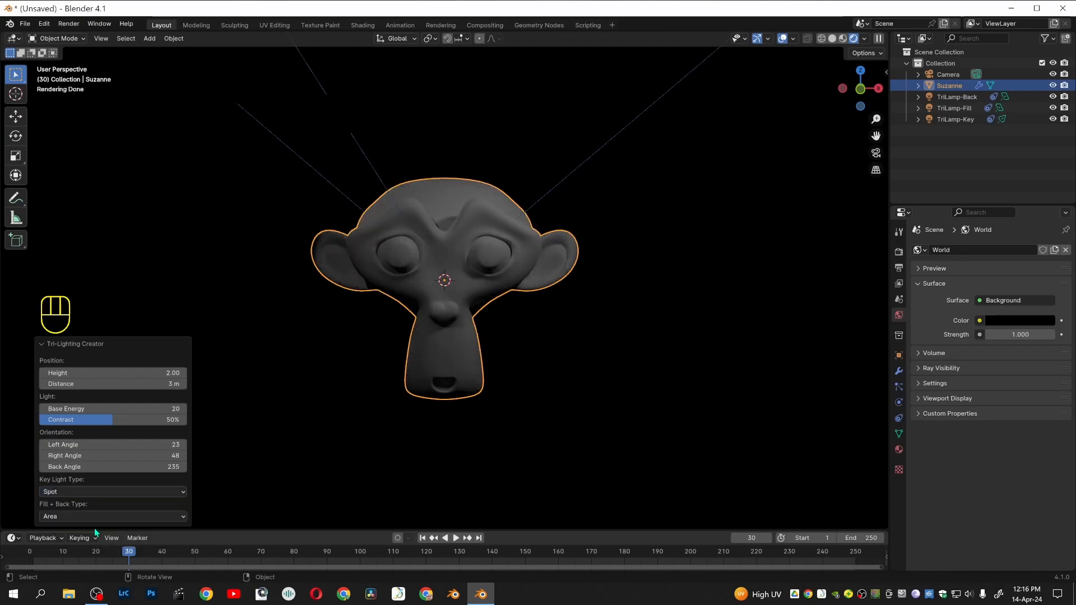
pyautogui.click(105, 491)
pyautogui.click(688, 293)
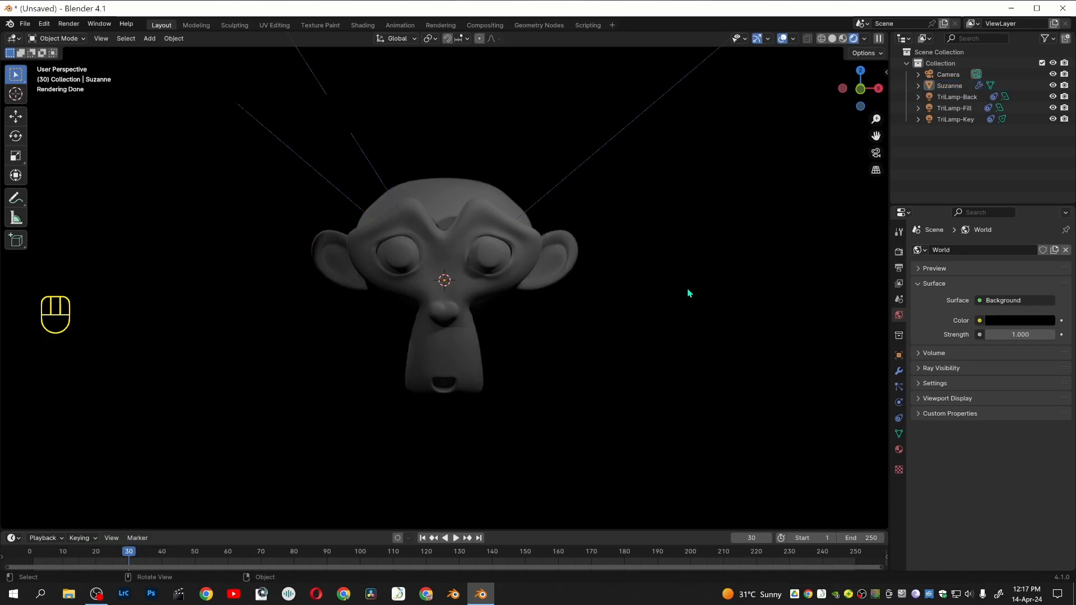
# Step: Select the TriLamp-Key light and change its color to a light salmon red
pyautogui.click(956, 121)
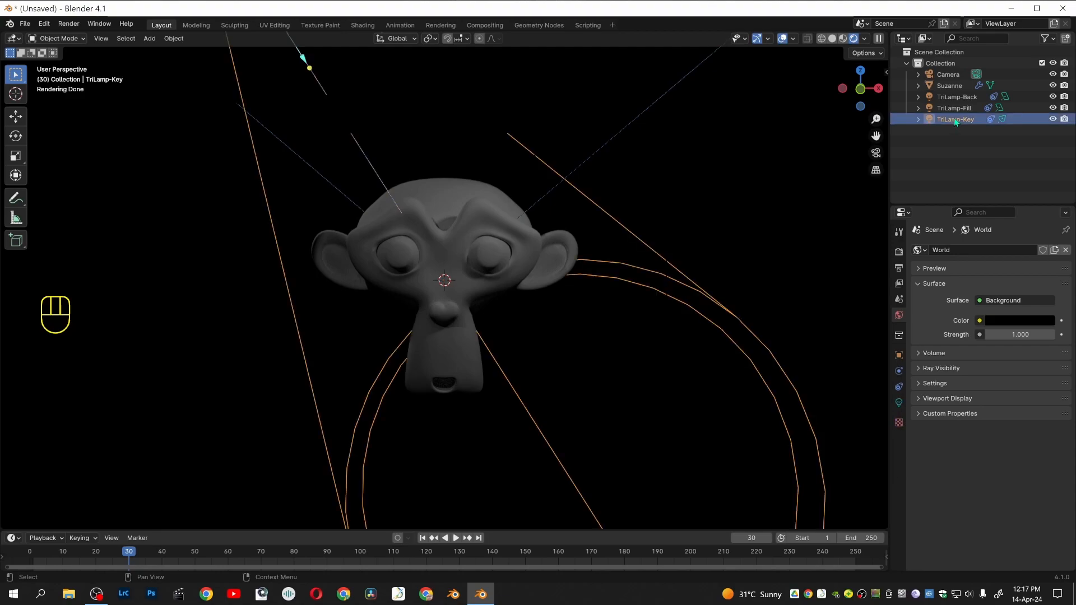
pyautogui.click(900, 403)
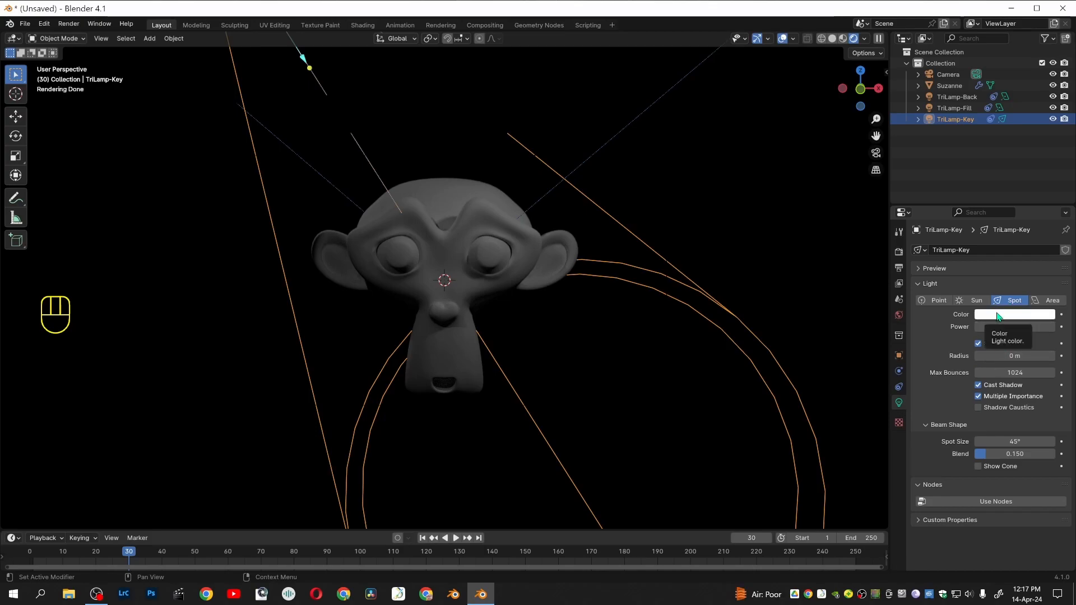
pyautogui.click(998, 316)
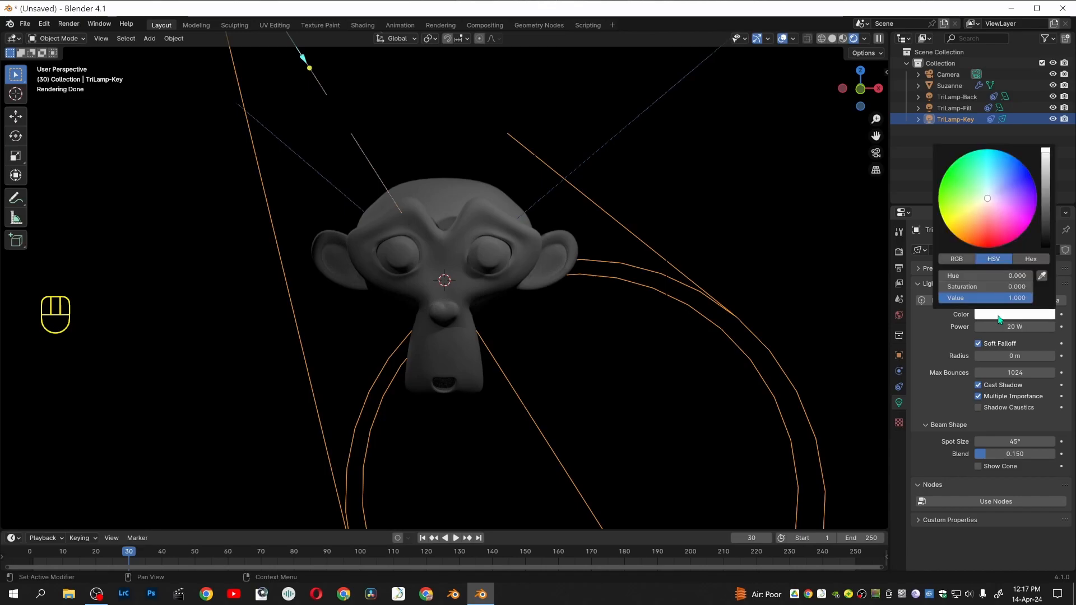
pyautogui.moveTo(985, 210)
pyautogui.mouseDown()
pyautogui.moveTo(964, 193)
pyautogui.moveTo(1000, 189)
pyautogui.moveTo(975, 224)
pyautogui.moveTo(983, 215)
pyautogui.moveTo(985, 226)
pyautogui.mouseUp()
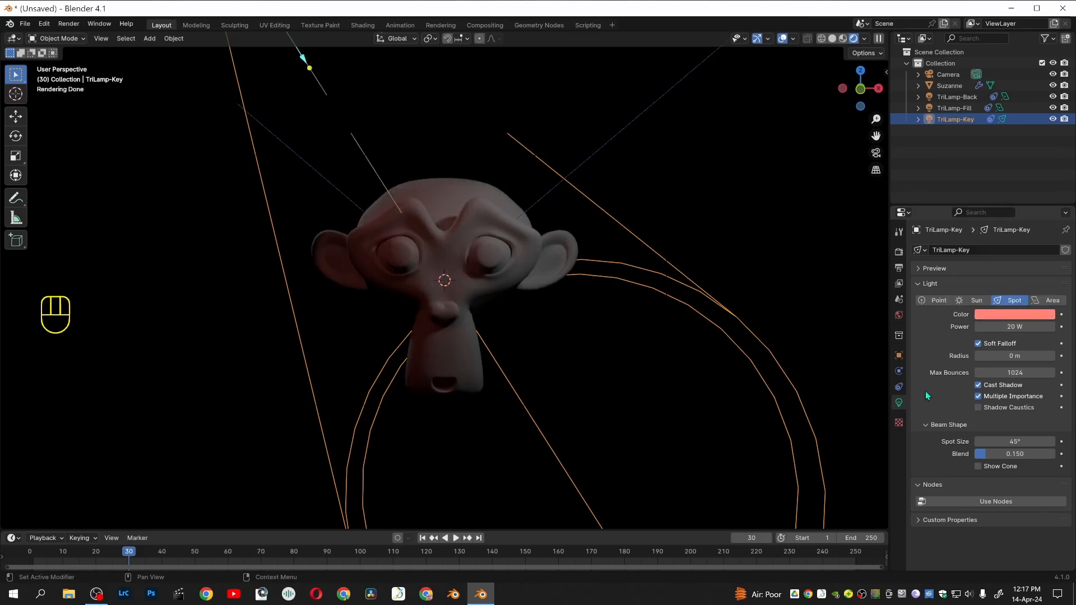
# Step: Set the TriLamp-Key light's power to 100 W
pyautogui.moveTo(1002, 327); pyautogui.dragTo(1049, 327)
pyautogui.click(1005, 330)
pyautogui.write('100')
pyautogui.press('Return')
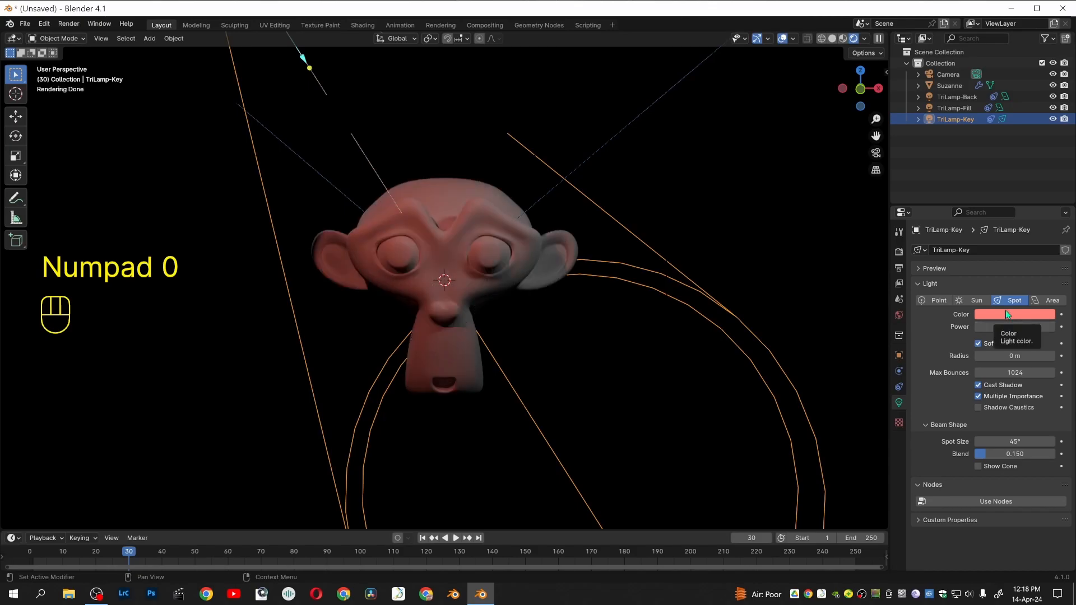
# Step: Hide the viewport overlays and inspect the red-lit monkey from the side and front
pyautogui.click(784, 39)
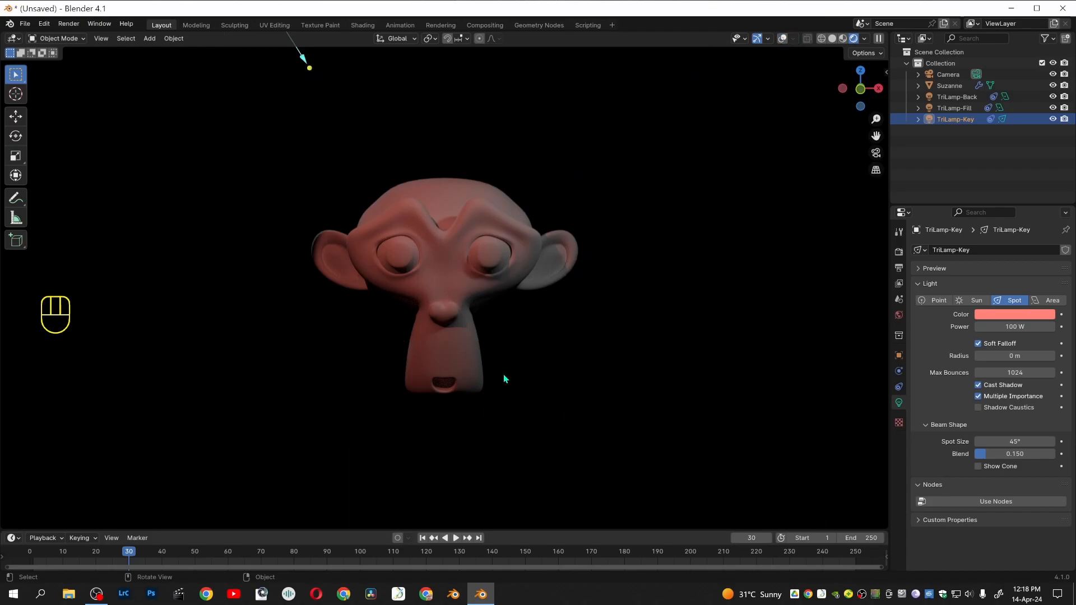
pyautogui.moveTo(502, 358); pyautogui.dragTo(656, 289)
pyautogui.moveTo(656, 288); pyautogui.dragTo(316, 325, button='middle')
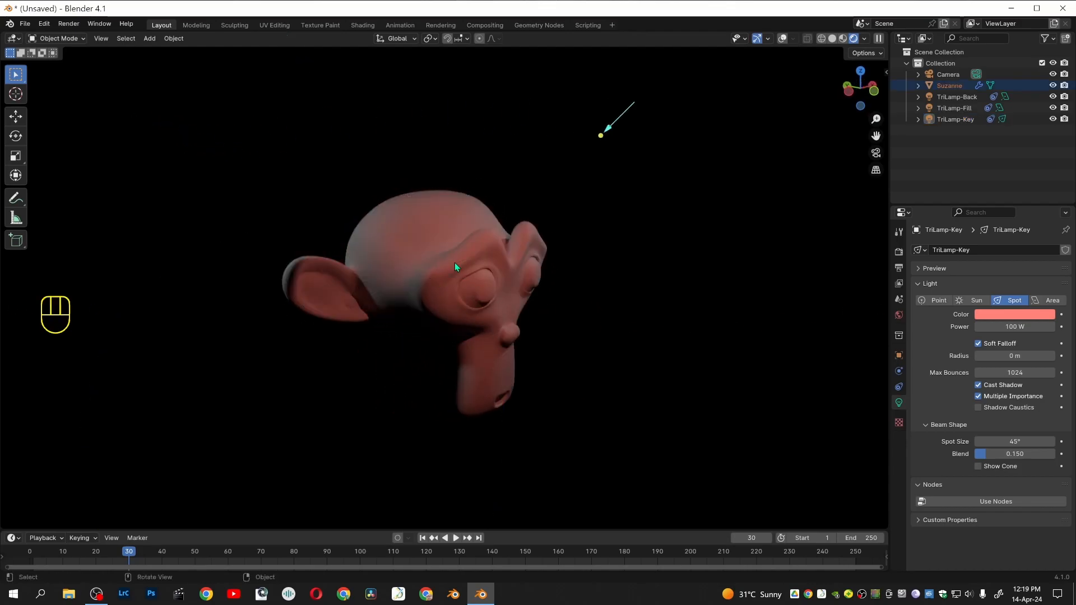
pyautogui.moveTo(452, 271)
pyautogui.mouseDown(button='middle')
pyautogui.moveTo(674, 266)
pyautogui.moveTo(454, 287)
pyautogui.mouseUp(button='middle')
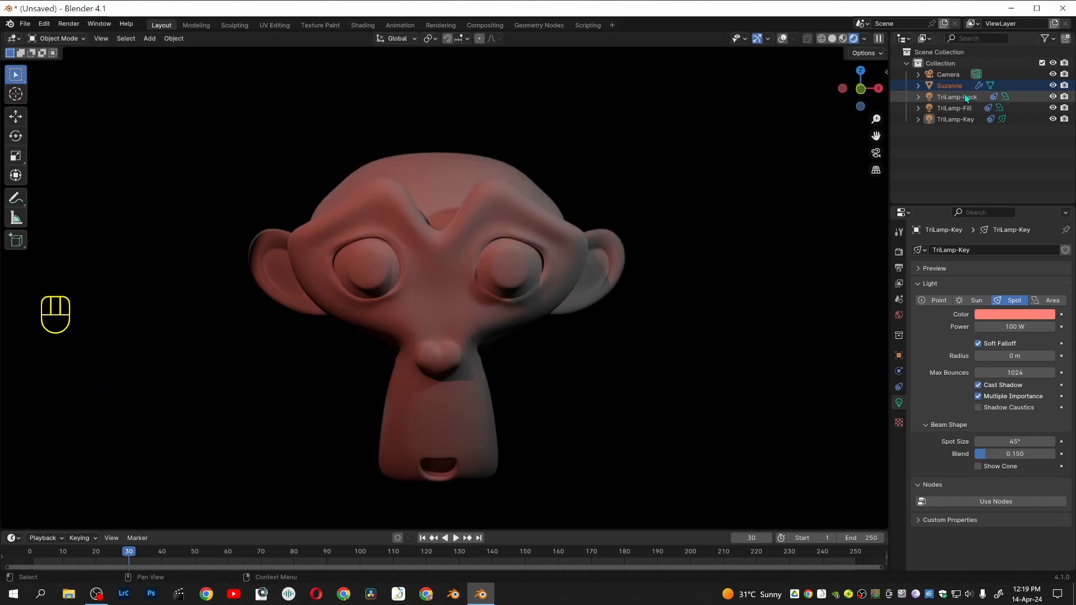